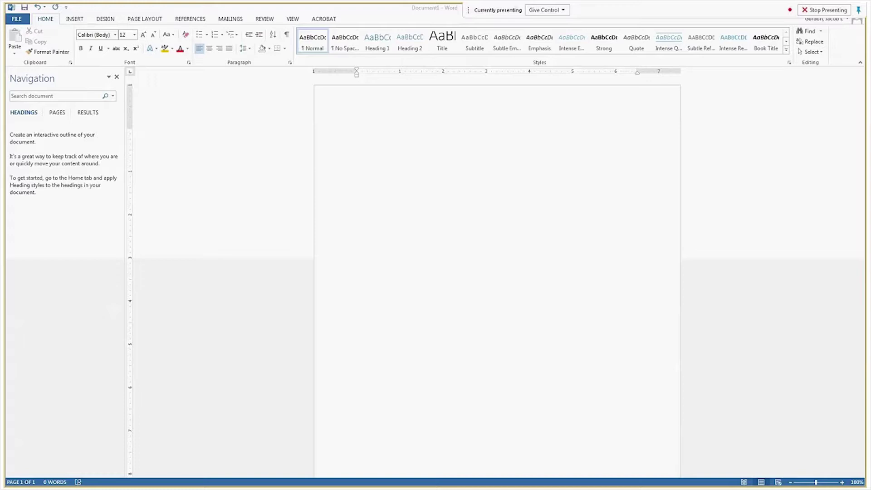
Step: Centre the first line, zoom the page to 200%, and set the font size to 20
click(545, 360)
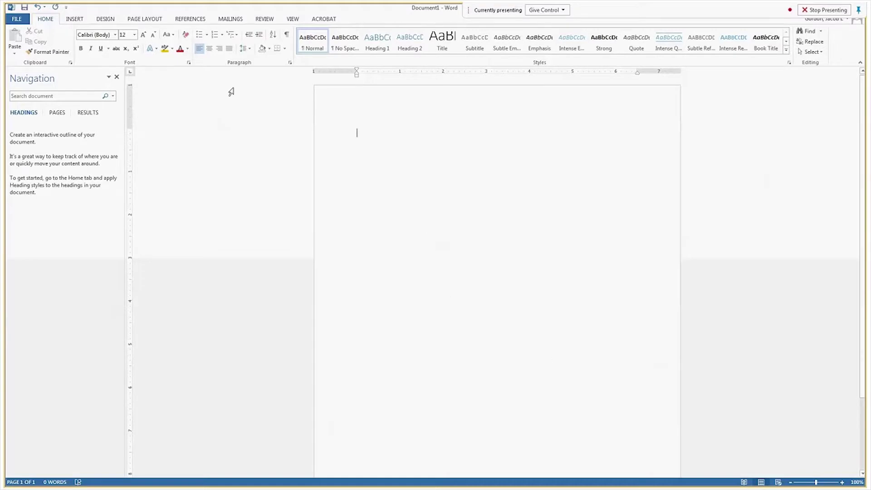
click(209, 49)
click(848, 480)
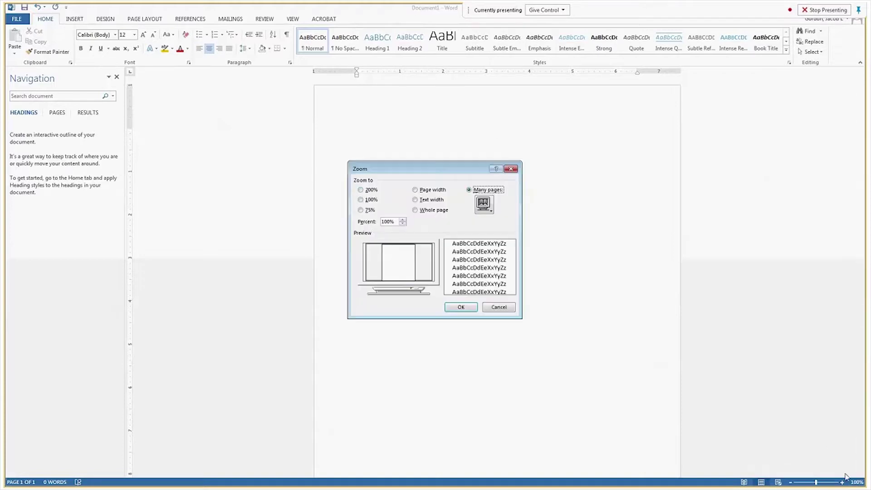
click(362, 191)
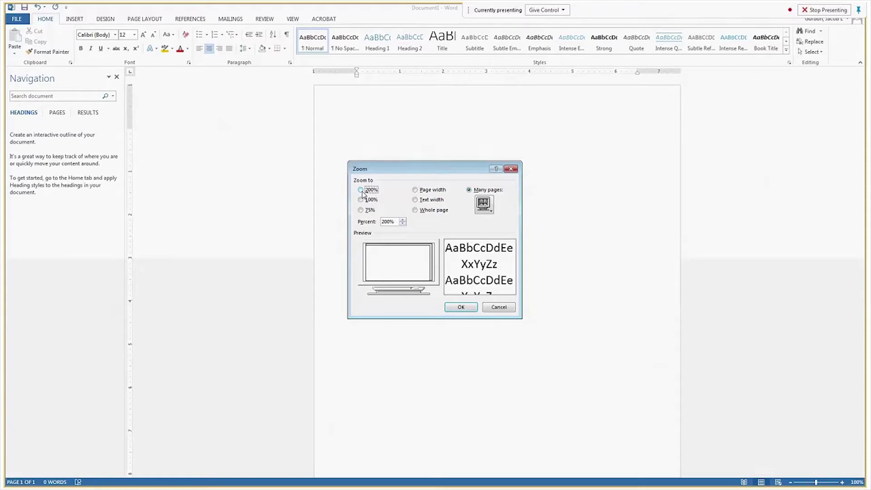
click(461, 308)
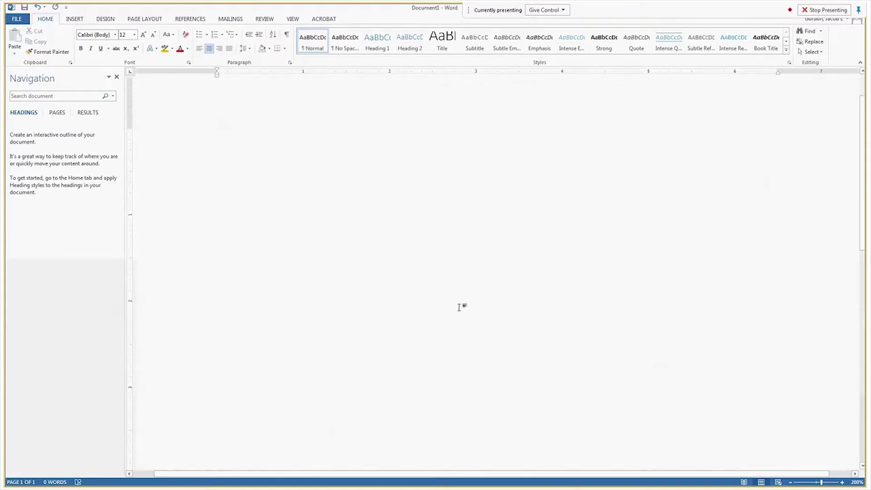
click(135, 35)
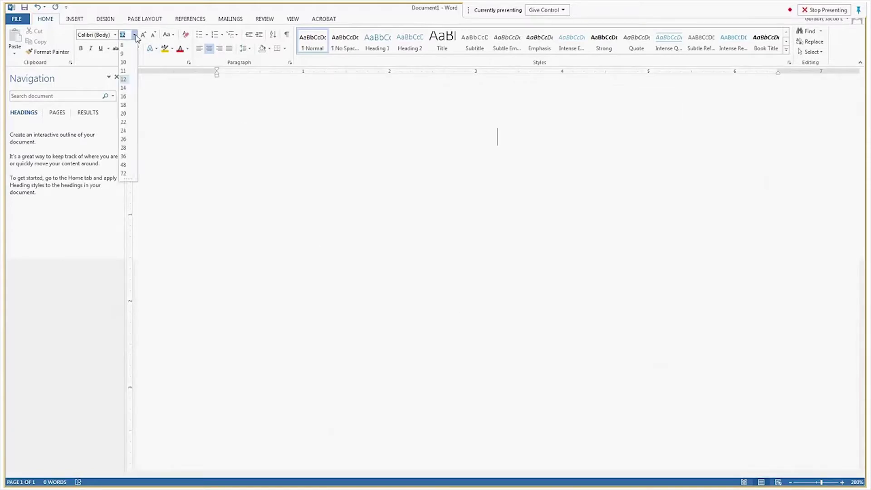
click(123, 113)
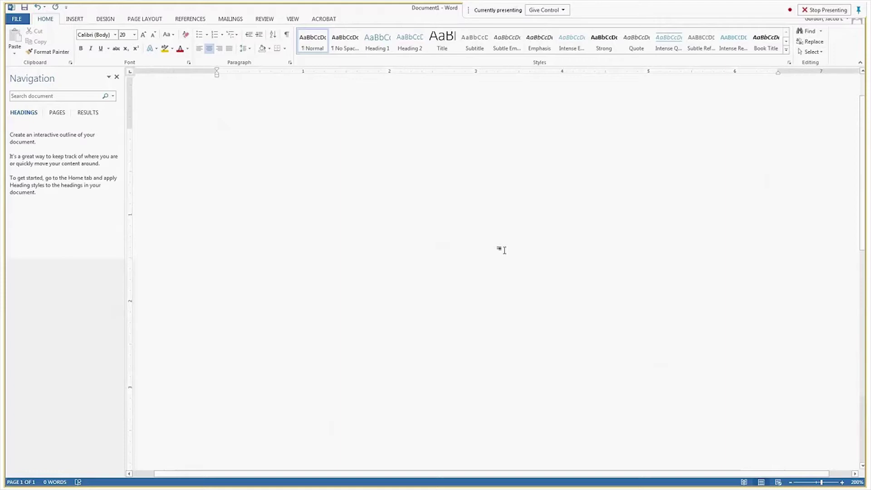
Step: Add a placeholder 'X' on a new second line, then return to the empty line above
key(Return)
text(X)
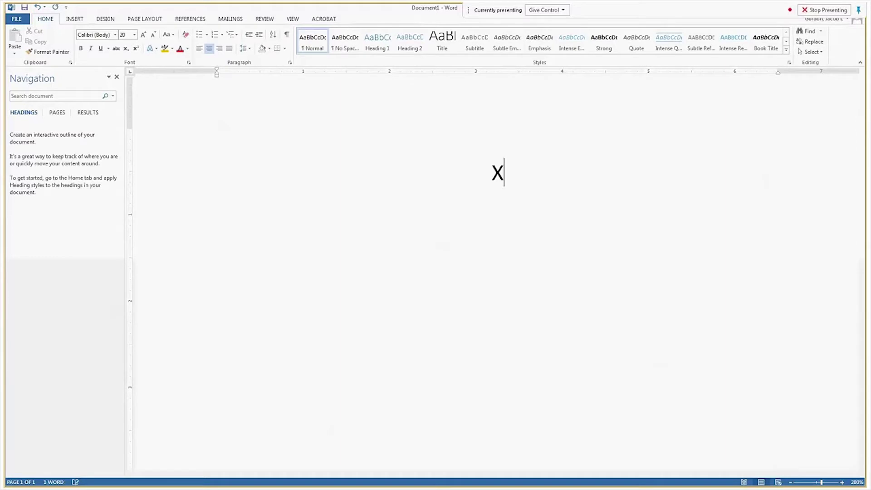
click(498, 143)
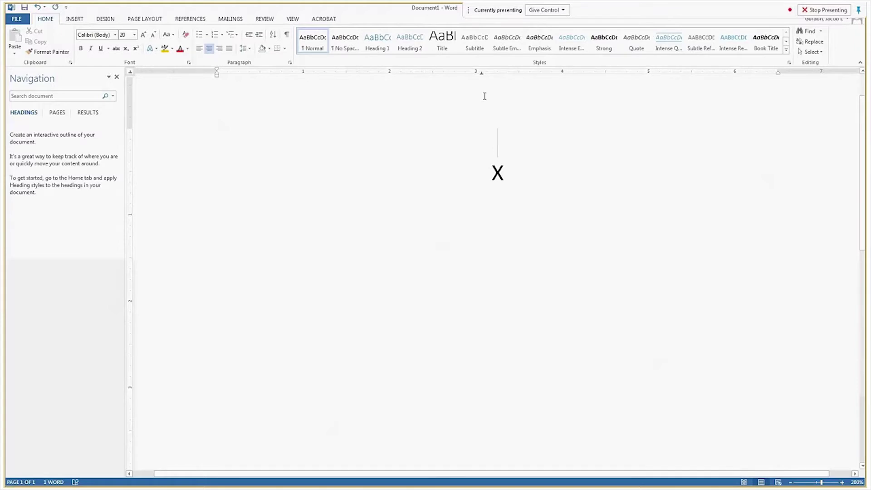
Step: Drag the ruler tab stop to about 3.25 inches, directly above the X
drag(484, 78, 499, 78)
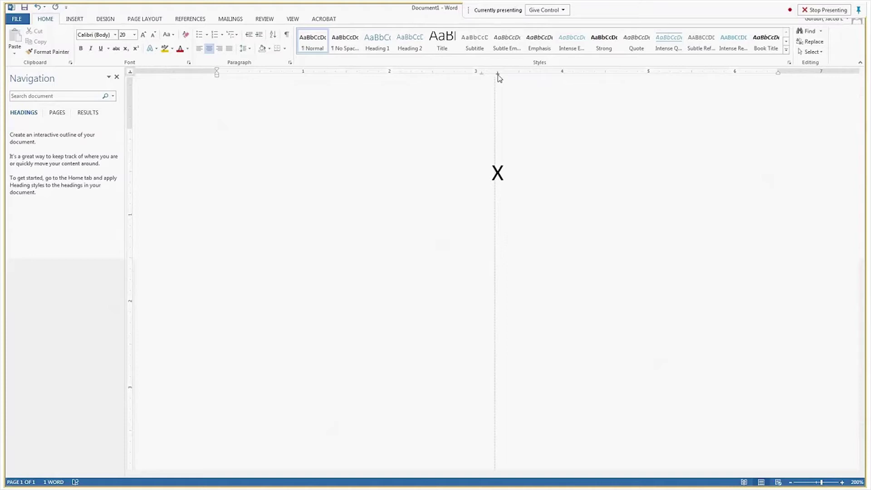
mouse_move(499, 79)
mouse_down()
mouse_move(485, 77)
mouse_move(505, 79)
mouse_up()
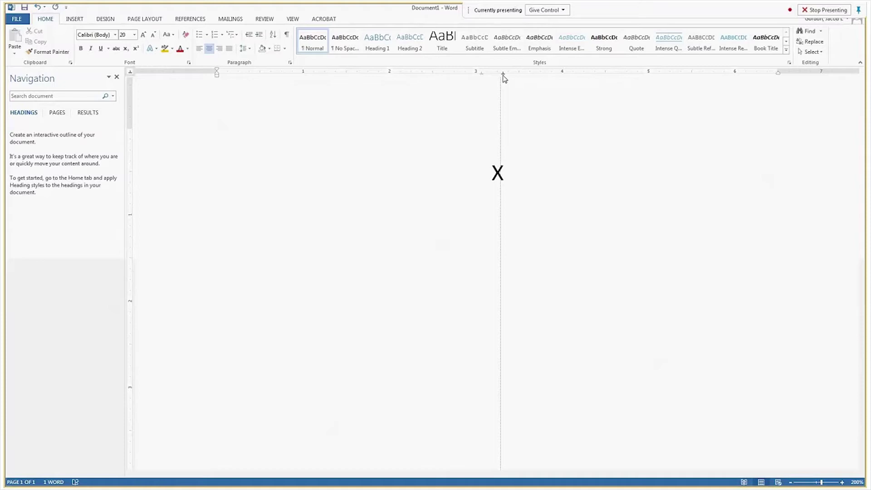
drag(503, 76, 499, 75)
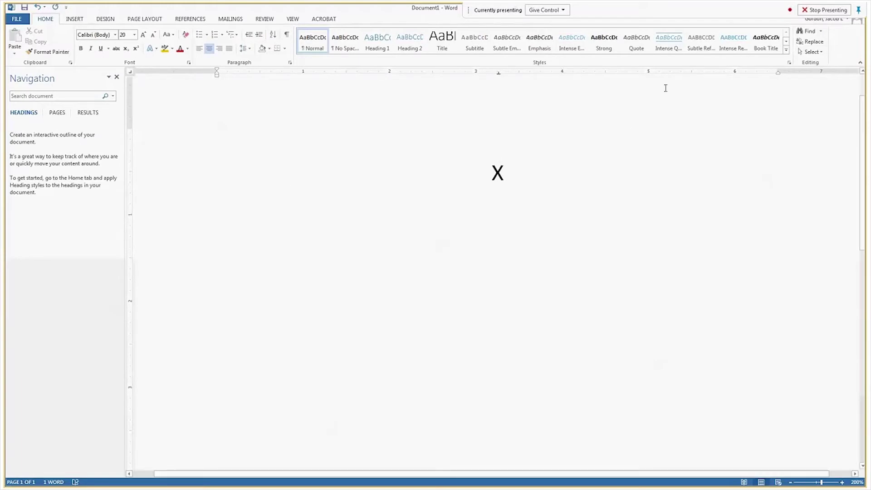
drag(701, 72, 778, 76)
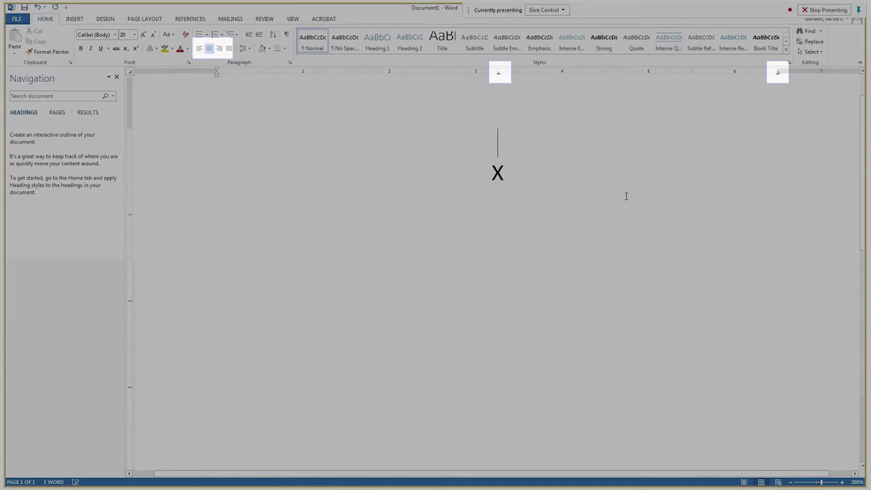
Step: Type the person's full name in bold, delete the X placeholder, and start a new line
scroll(626, 196, up, 1)
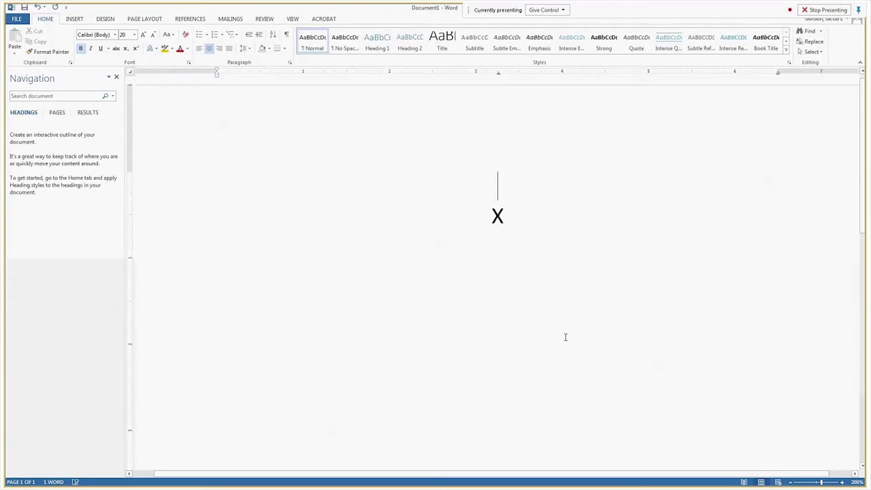
text(Miles M)
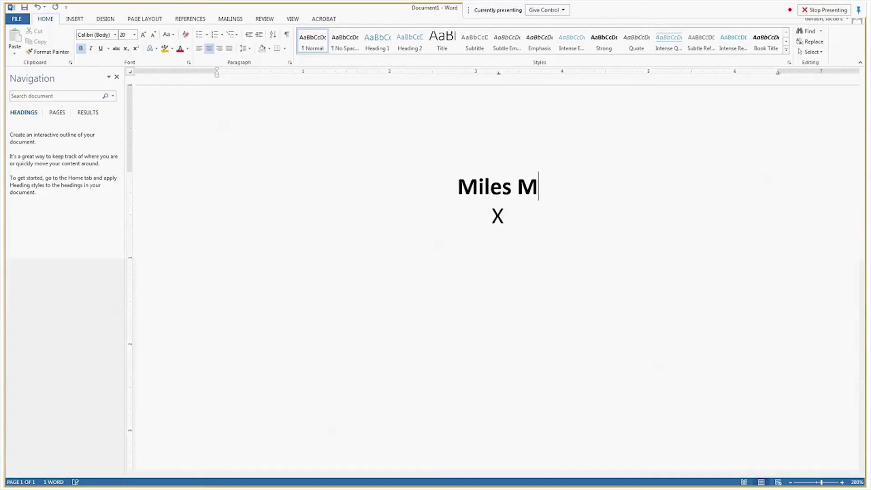
text(orales)
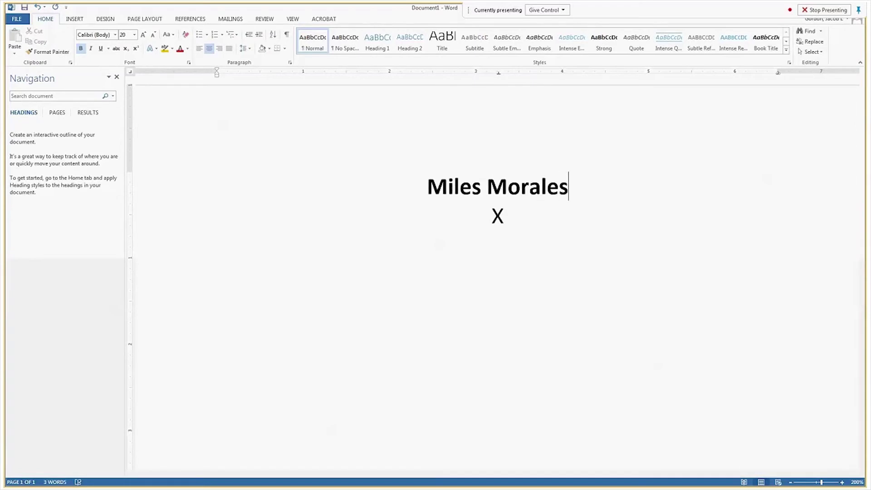
key(Delete)
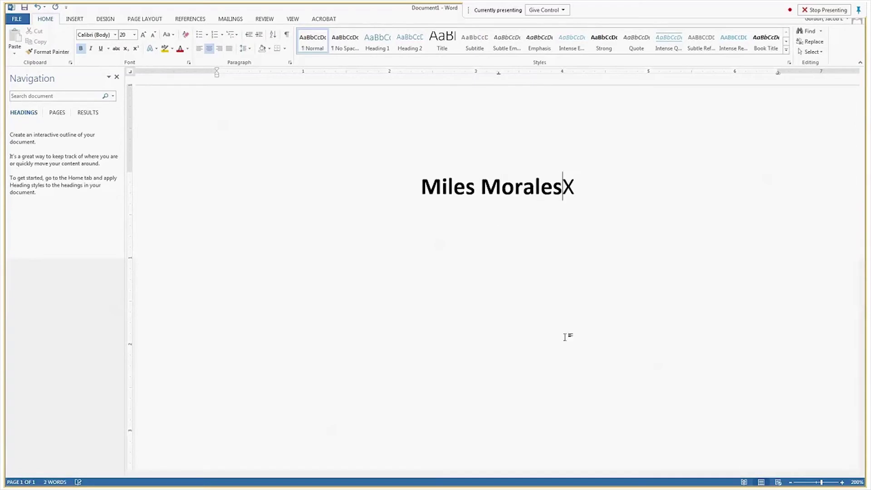
key(Delete)
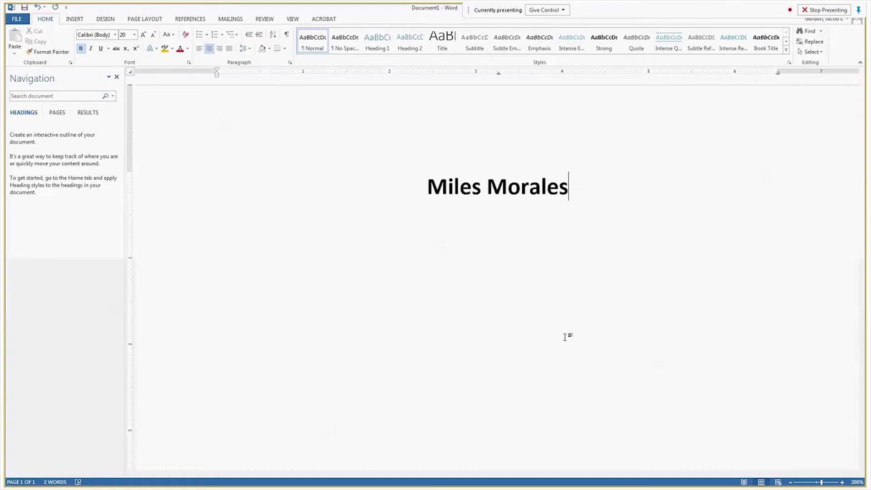
key(Return)
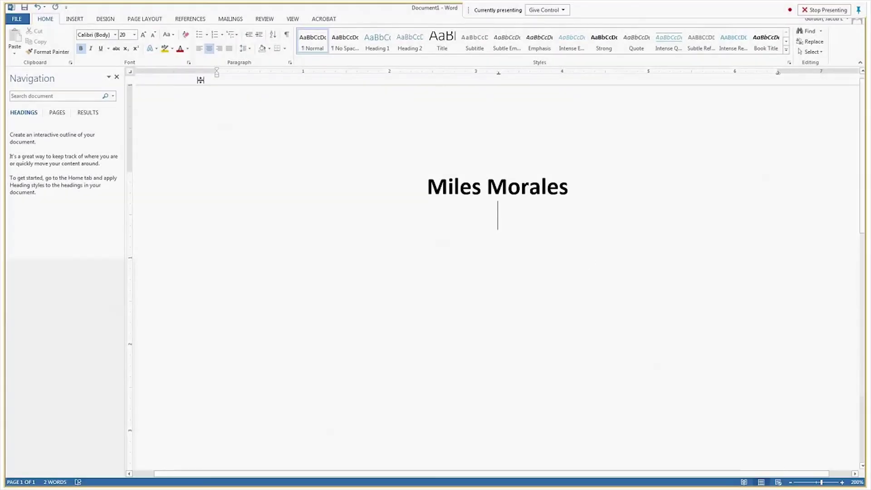
Step: Left-align the empty line below the name
click(201, 49)
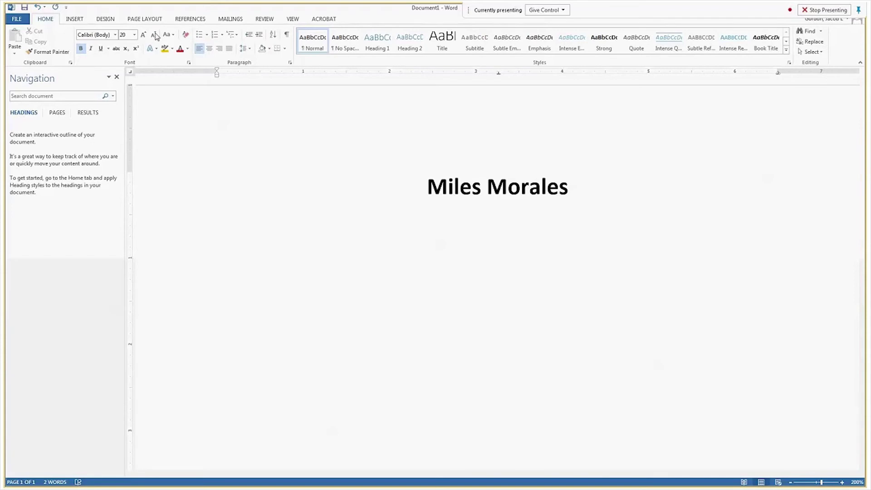
Step: At size 12, type bold 'Current Address', then the phone number unbolded at the centre tab
click(134, 35)
click(123, 79)
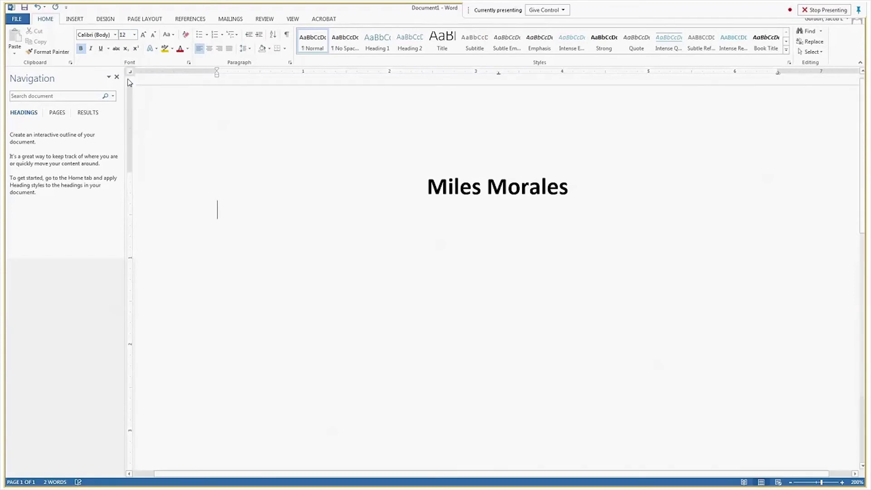
text(Curr)
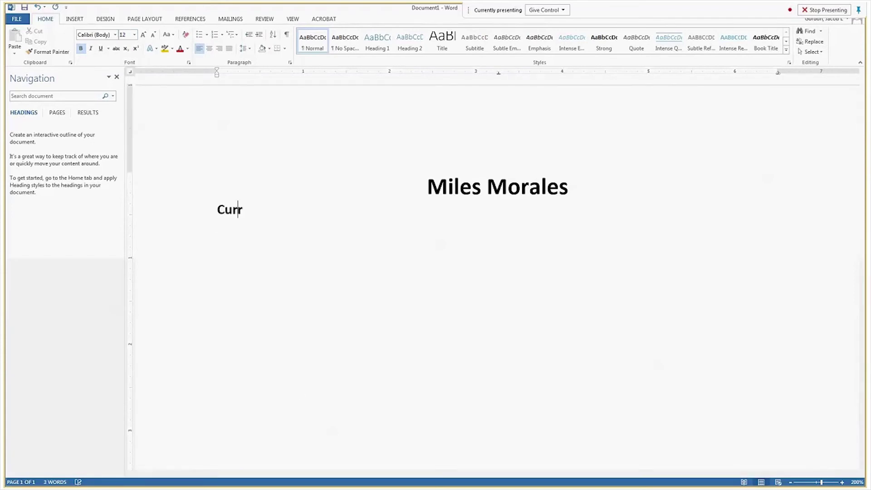
text(ent Address)
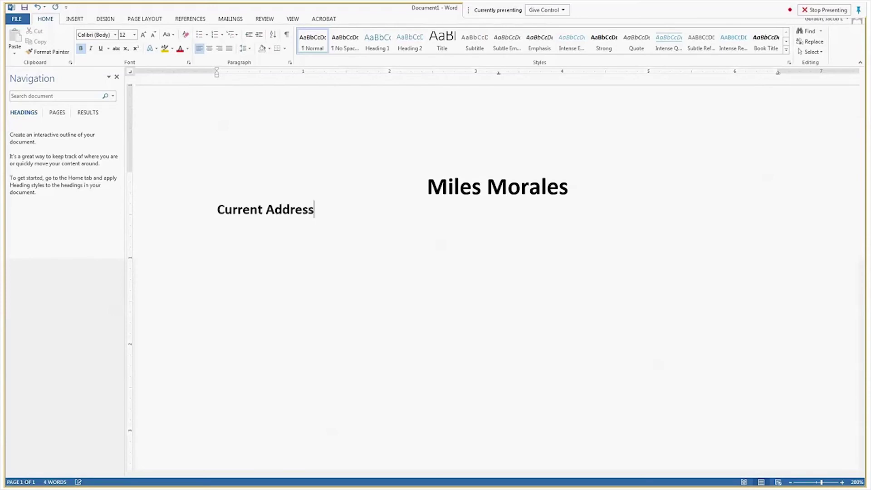
key(Tab)
key(ctrl+b)
text(123-456)
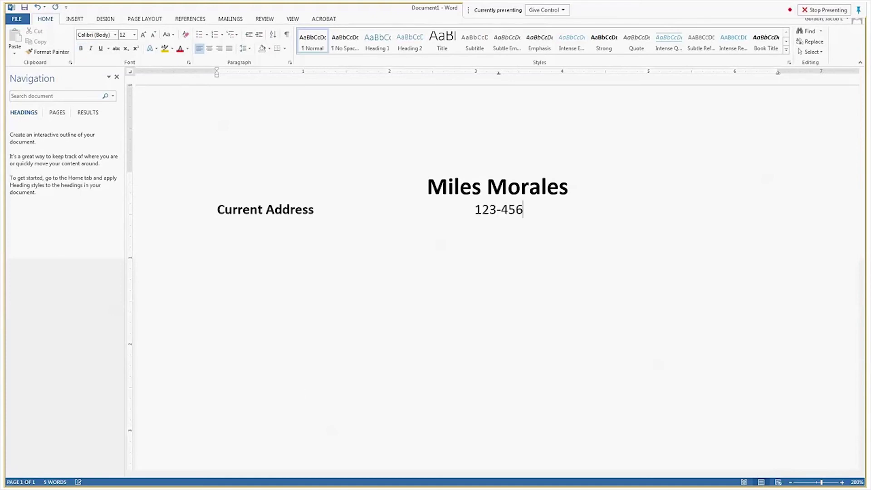
text(-789)
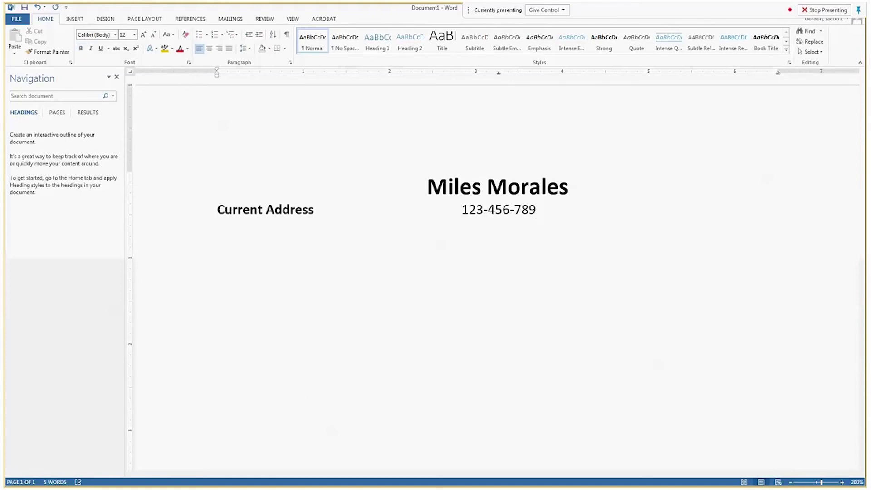
text(0)
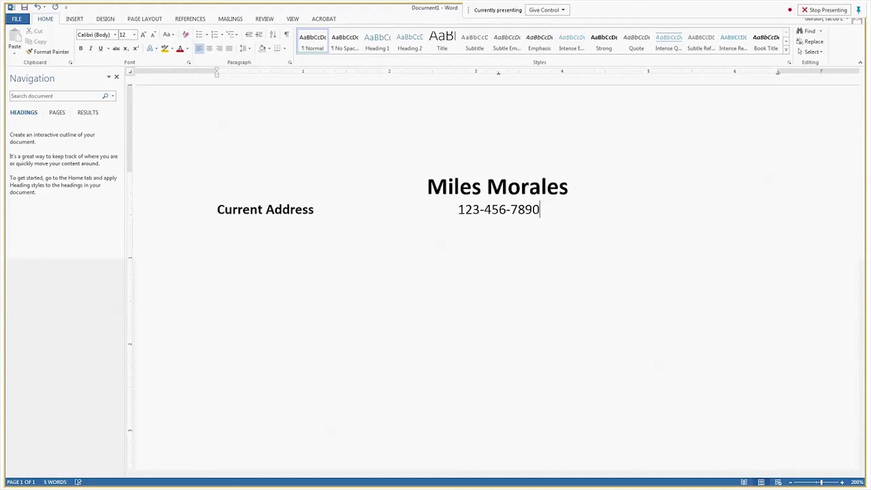
Step: Add bold 'Permanent Address' at the right tab, then type the current street address below
key(Tab)
key(ctrl+b)
text(Permanent Addres)
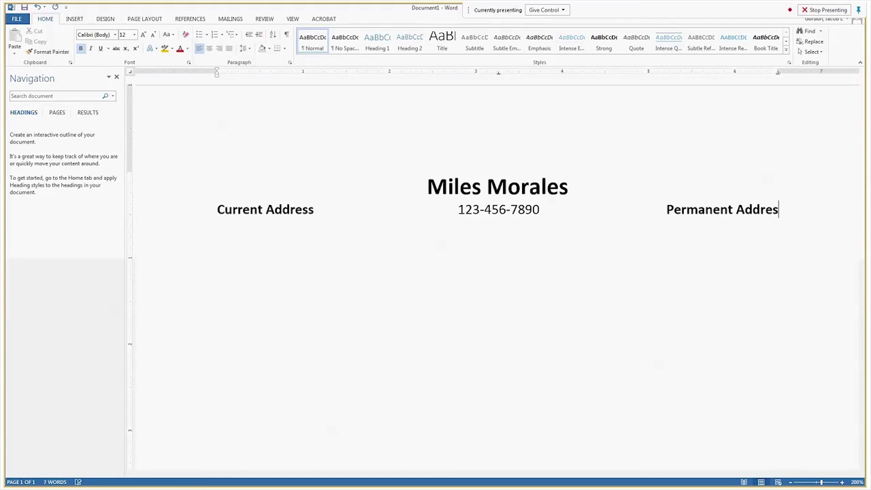
text(s)
key(ctrl+b)
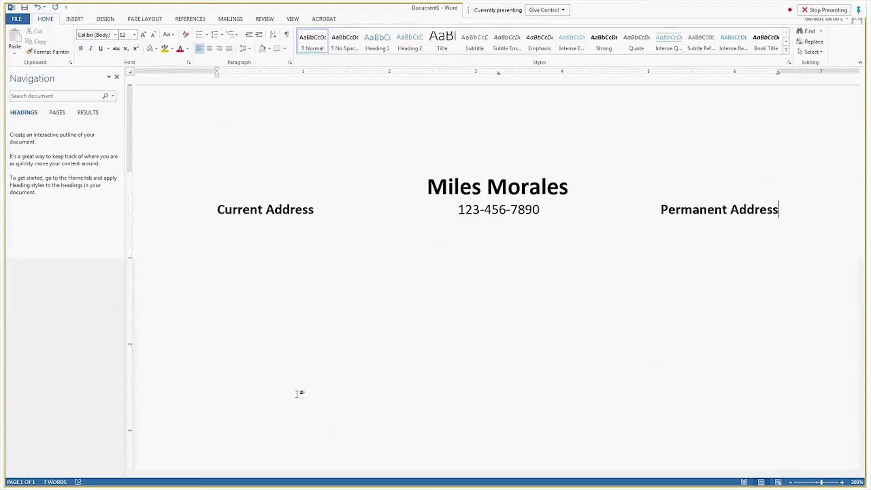
key(Return)
text(123 Main )
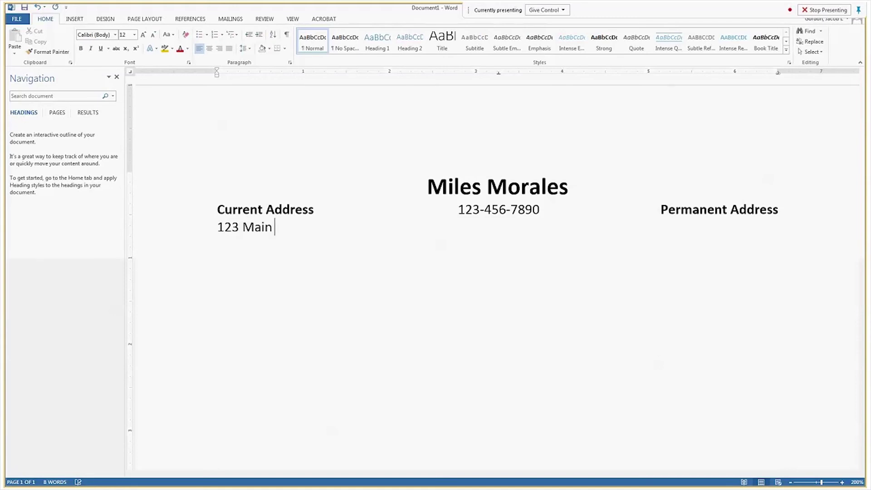
text(Street)
Step: Type the e-mail address centred under the phone number and remove its hyperlink
click(499, 227)
text(emai)
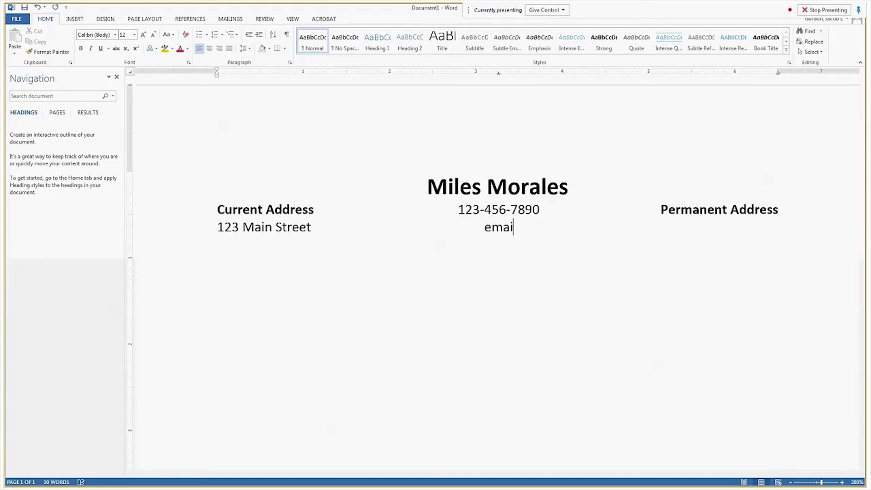
text(l@email.com)
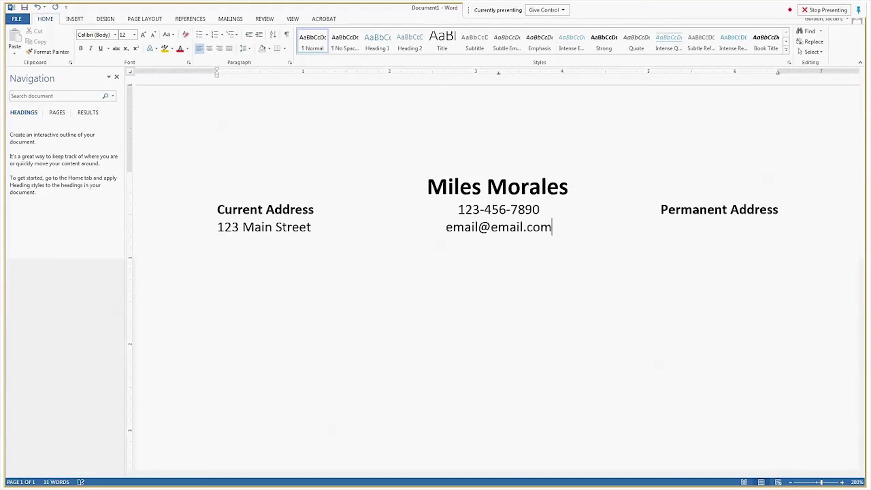
key(Tab)
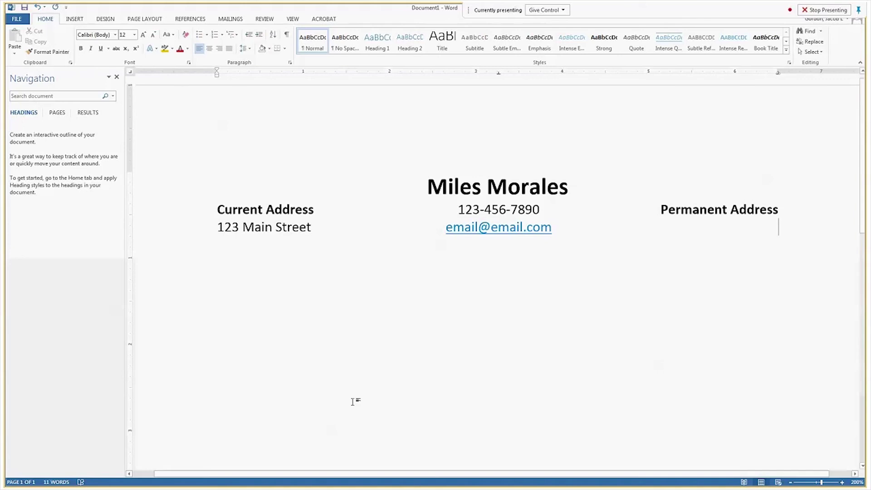
right_click(468, 232)
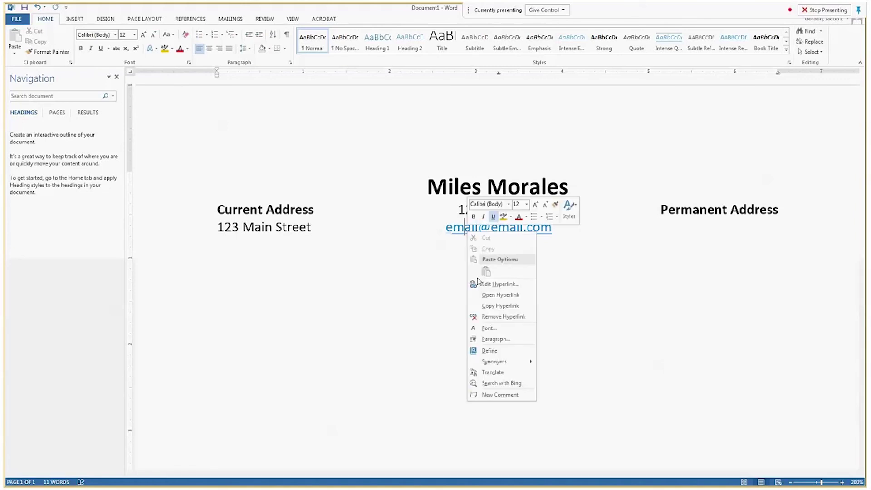
click(499, 317)
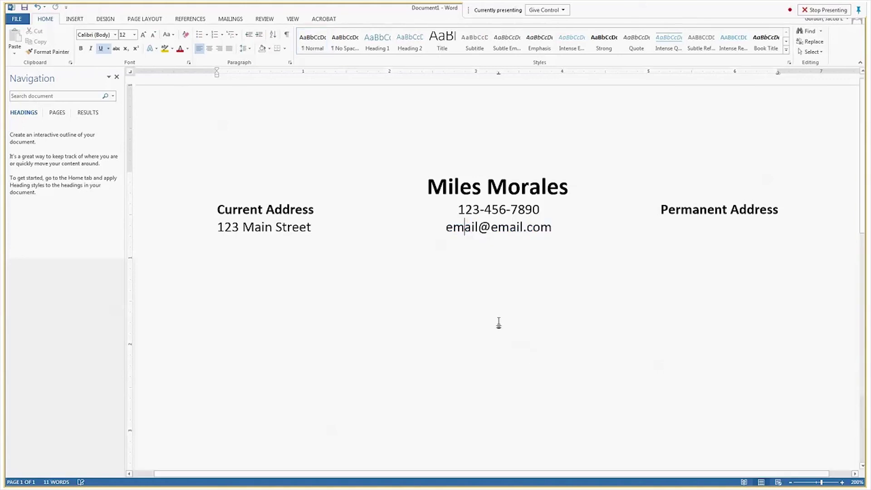
Step: Add the permanent street address on the right, then 'City, State Zip' under both addresses
click(780, 230)
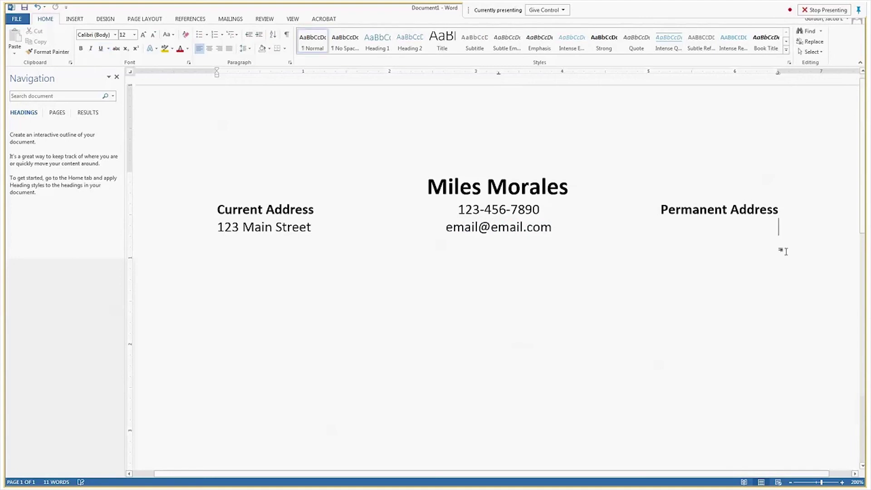
text(123 )
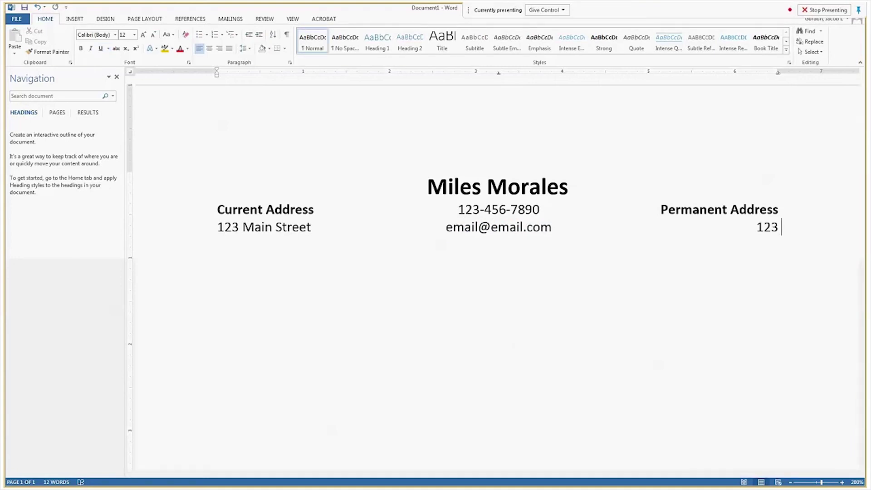
text(Main Avenue)
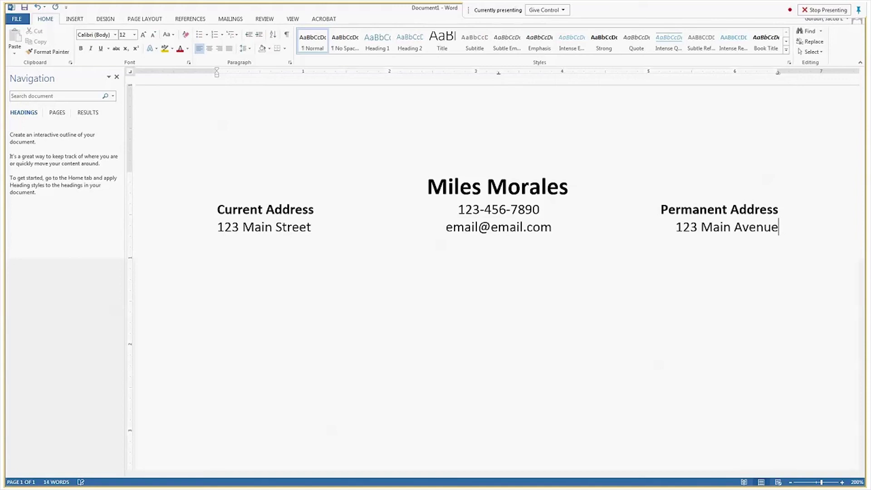
key(Return)
text(City, State Zip)
key(Tab)
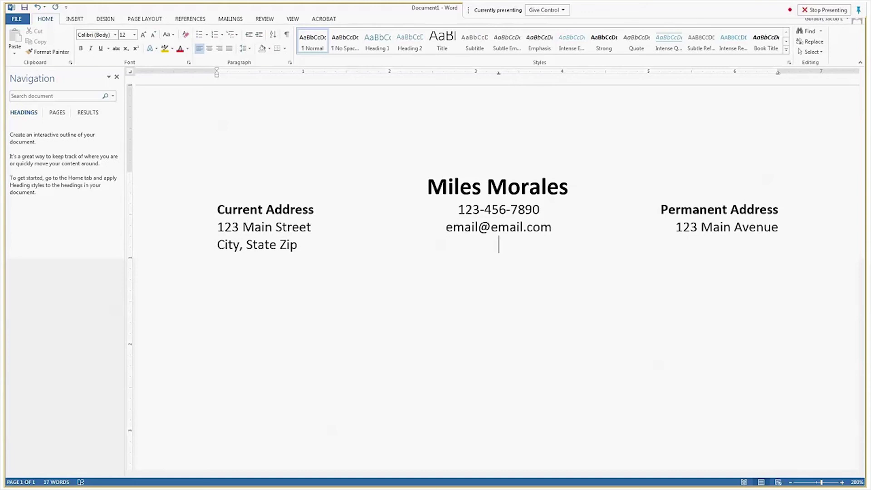
key(Tab)
text(City, State Zip)
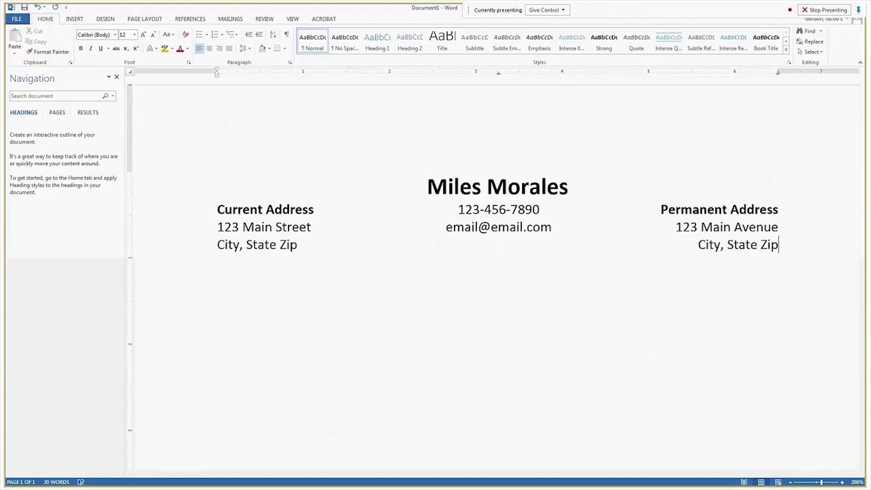